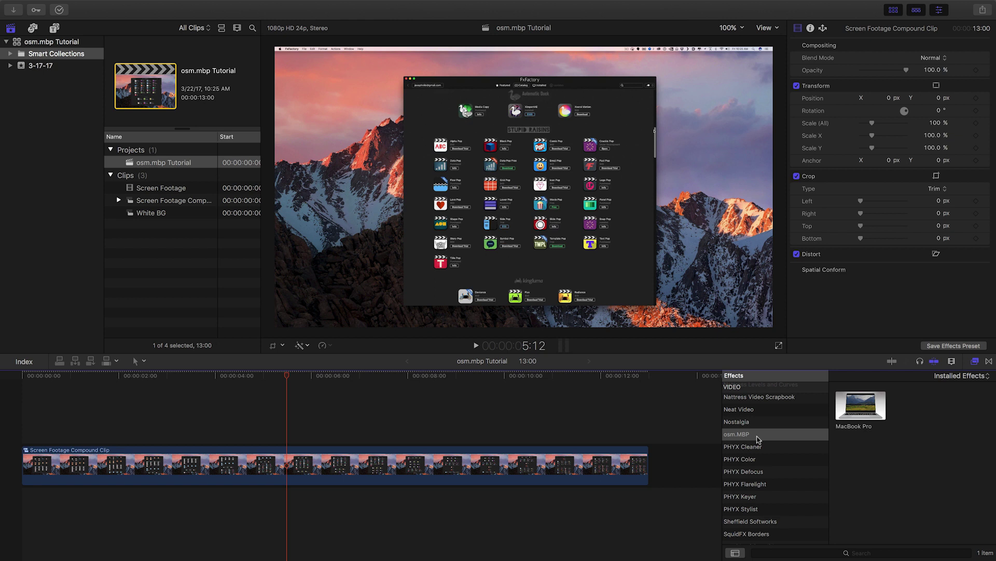
# Apply the MacBook Pro effect to the compound clip and turn on Draft Mode.
pyautogui.moveTo(853, 409); pyautogui.dragTo(455, 465)
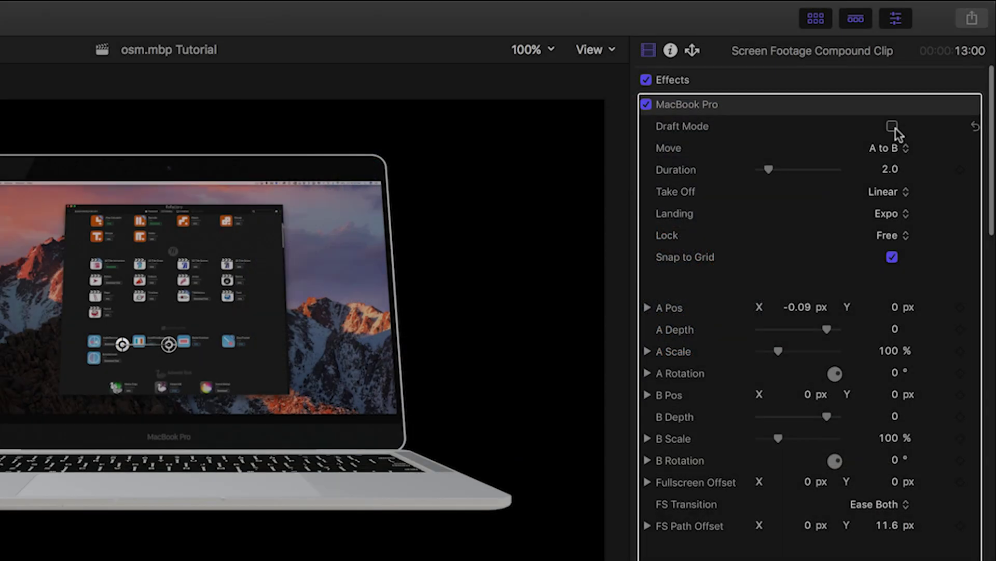
pyautogui.click(892, 126)
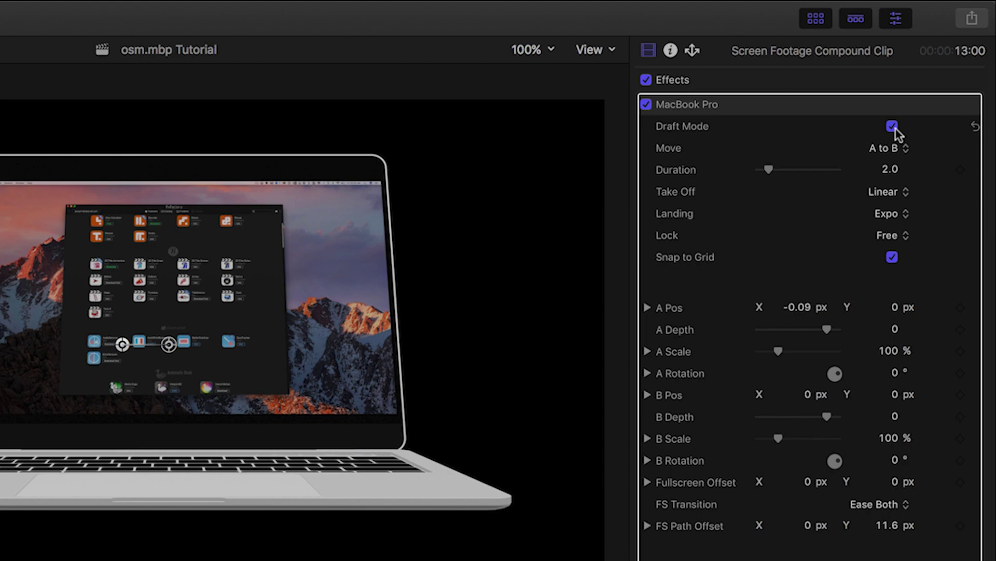
pyautogui.scroll(-10, 896, 128)
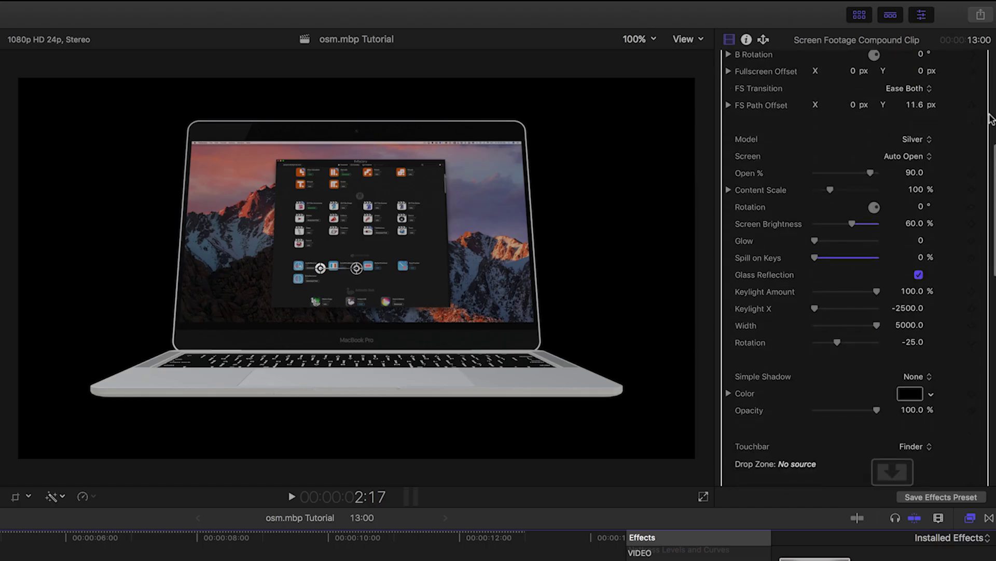
# Keep the laptop on the Silver model with Auto Open screen and Open % at 90.
pyautogui.click(912, 139)
pyautogui.click(906, 127)
pyautogui.click(924, 140)
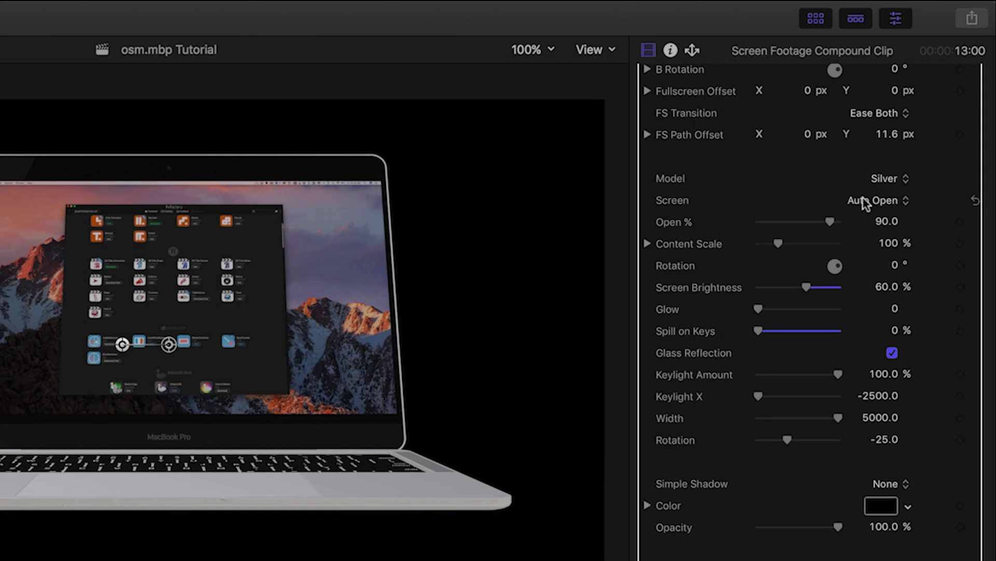
pyautogui.click(918, 157)
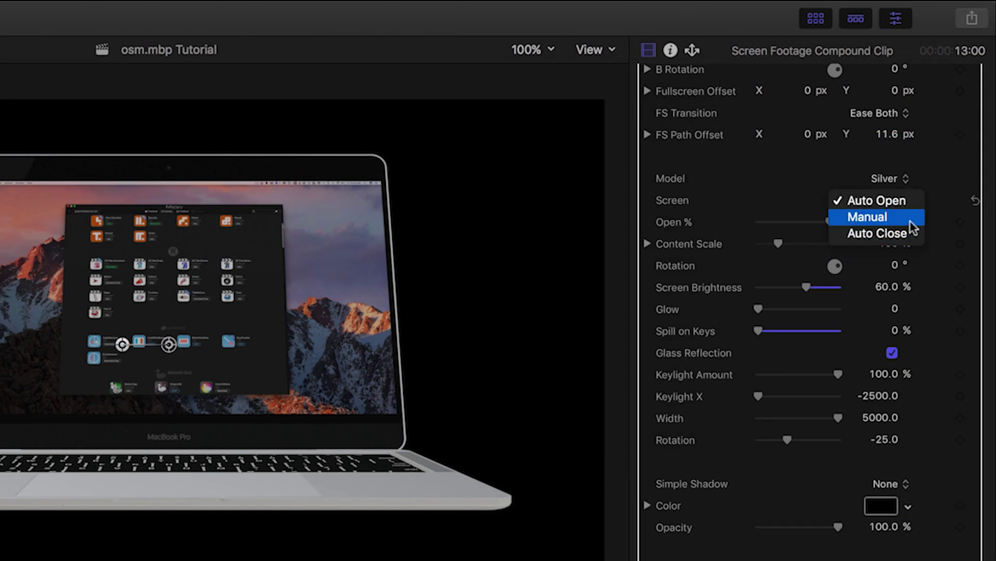
pyautogui.click(926, 163)
pyautogui.moveTo(830, 221)
pyautogui.mouseDown()
pyautogui.moveTo(743, 220)
pyautogui.moveTo(832, 222)
pyautogui.mouseUp()
# Set Content Scale to 110% and raise Screen Brightness to 100%.
pyautogui.doubleClick(895, 244)
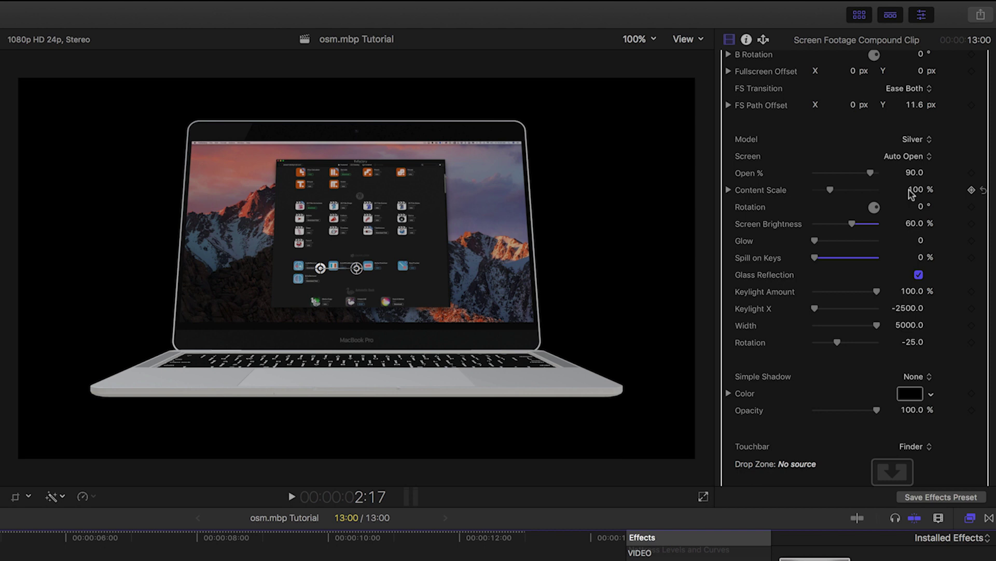
pyautogui.write('11')
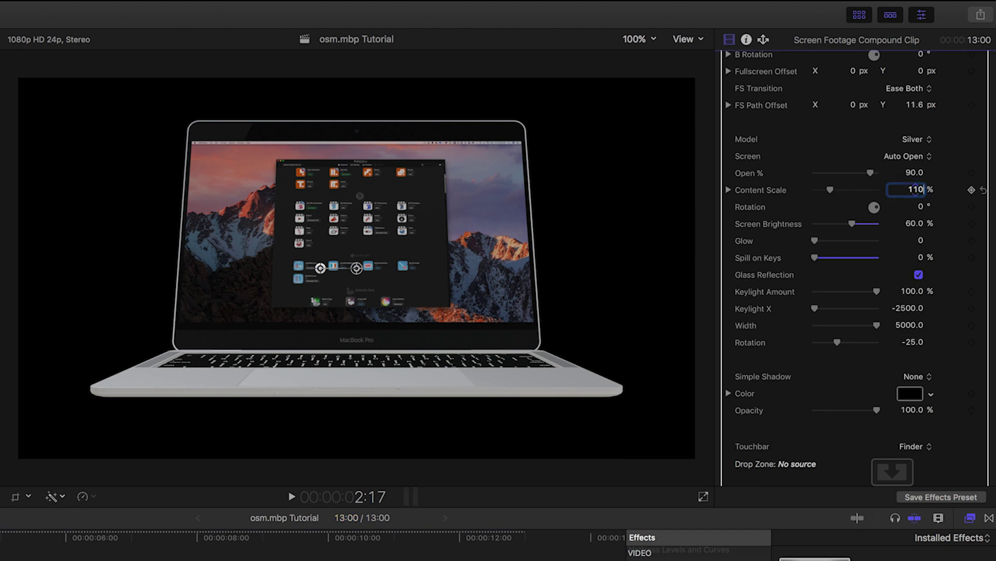
pyautogui.press('Return')
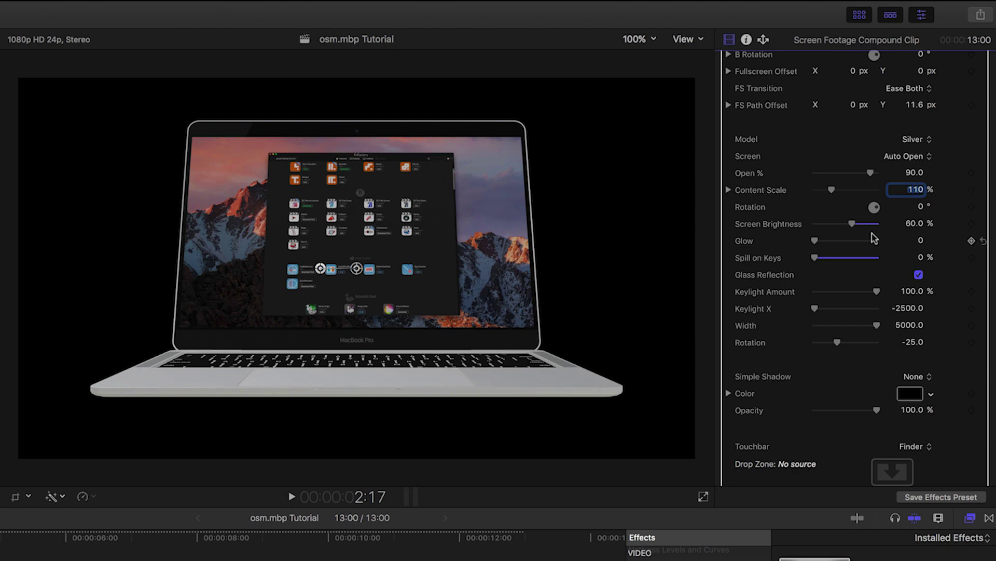
pyautogui.moveTo(853, 227); pyautogui.dragTo(891, 227)
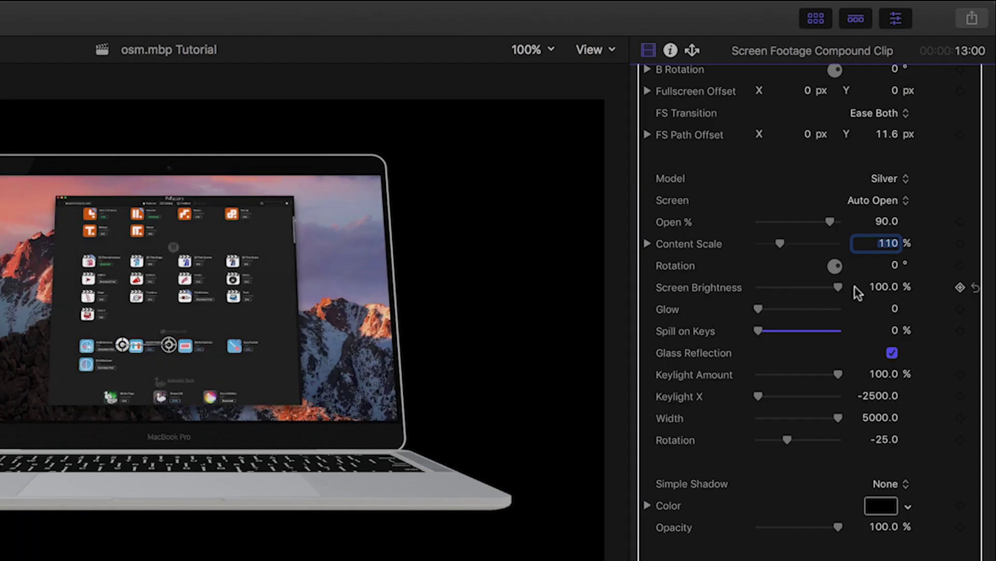
# Set the screen Glow to 38.01 and leave Keylight Amount at 100% after testing it.
pyautogui.moveTo(815, 240); pyautogui.dragTo(865, 243)
pyautogui.moveTo(821, 307); pyautogui.dragTo(812, 330)
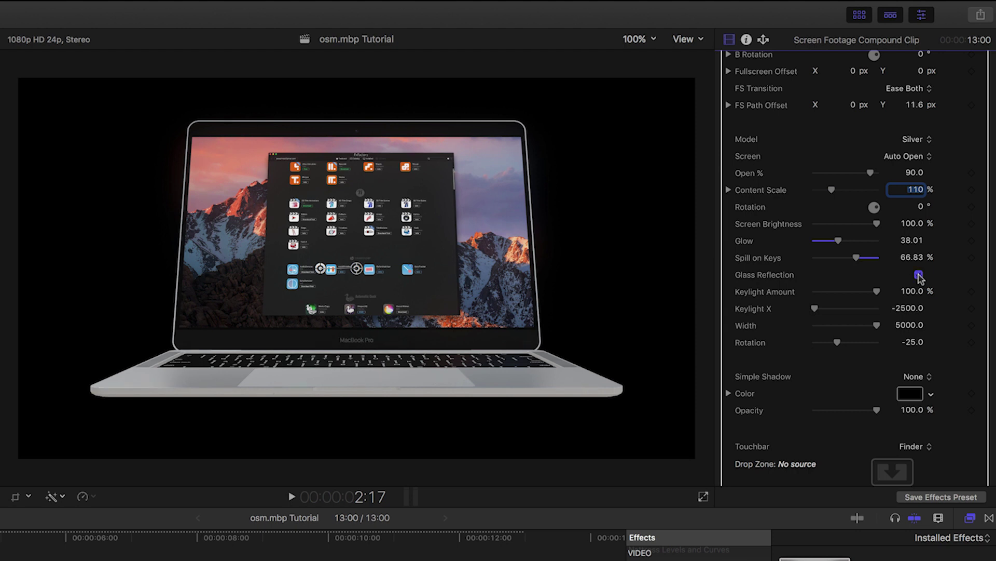
pyautogui.moveTo(877, 291); pyautogui.dragTo(815, 291)
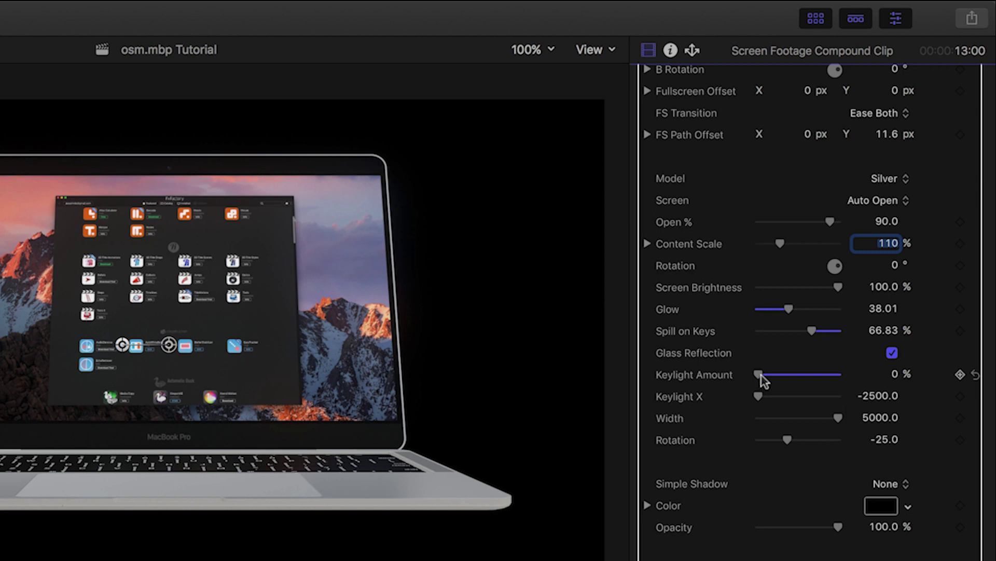
pyautogui.moveTo(761, 377); pyautogui.dragTo(878, 385)
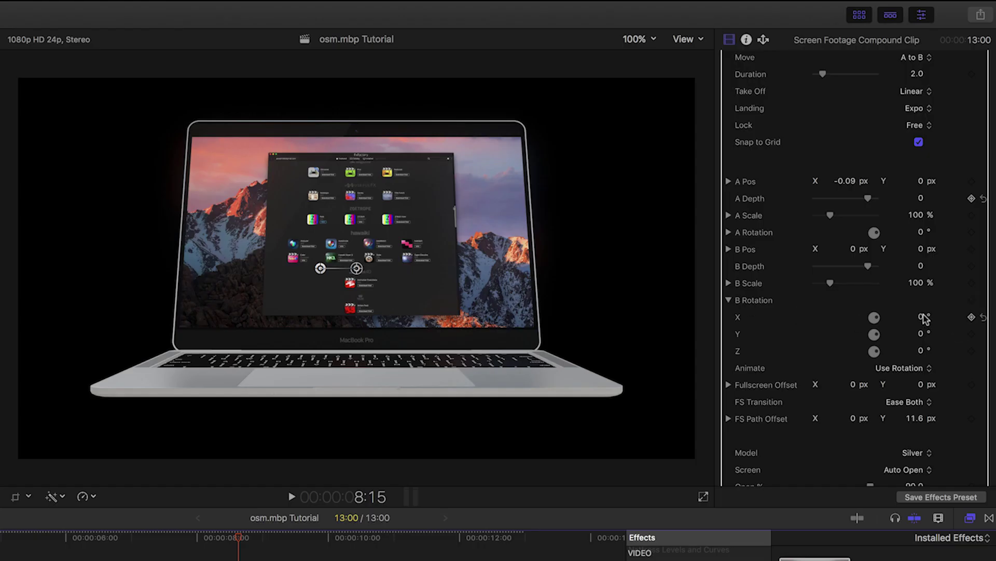
# Set the end position's B Rotation X to 45°.
pyautogui.click(923, 317)
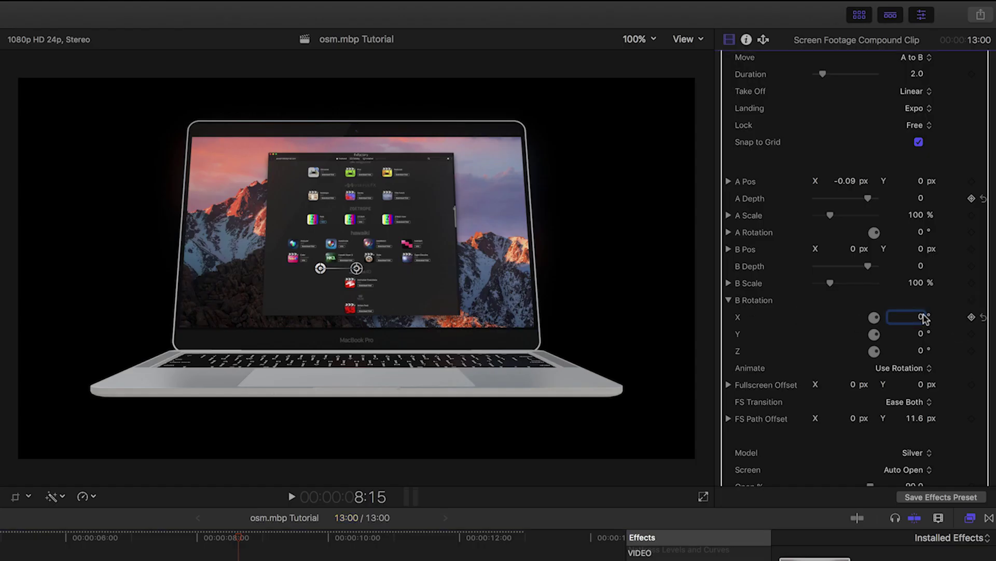
pyautogui.write('45')
pyautogui.press('Return')
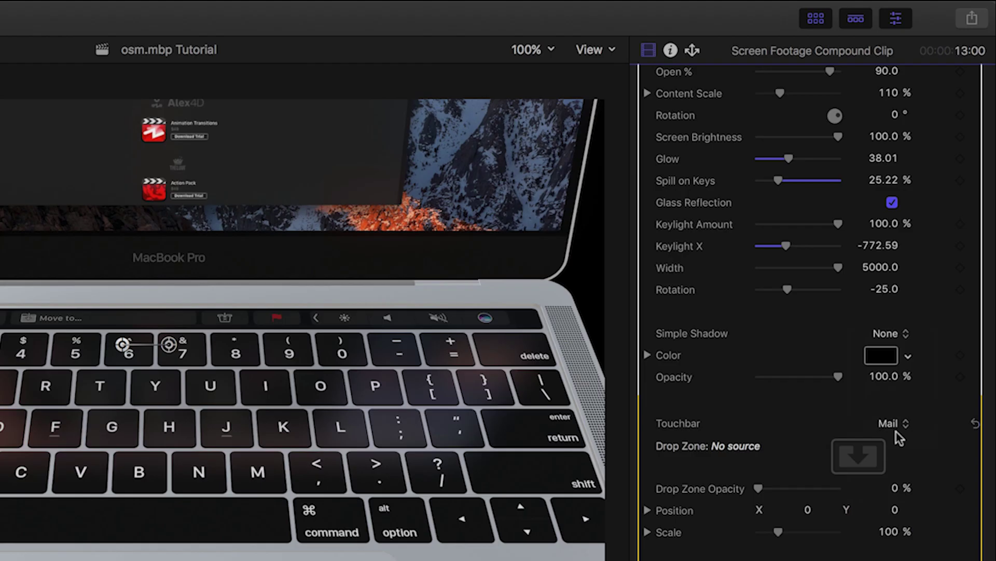
# Set the Touchbar to display Finder.
pyautogui.click(896, 432)
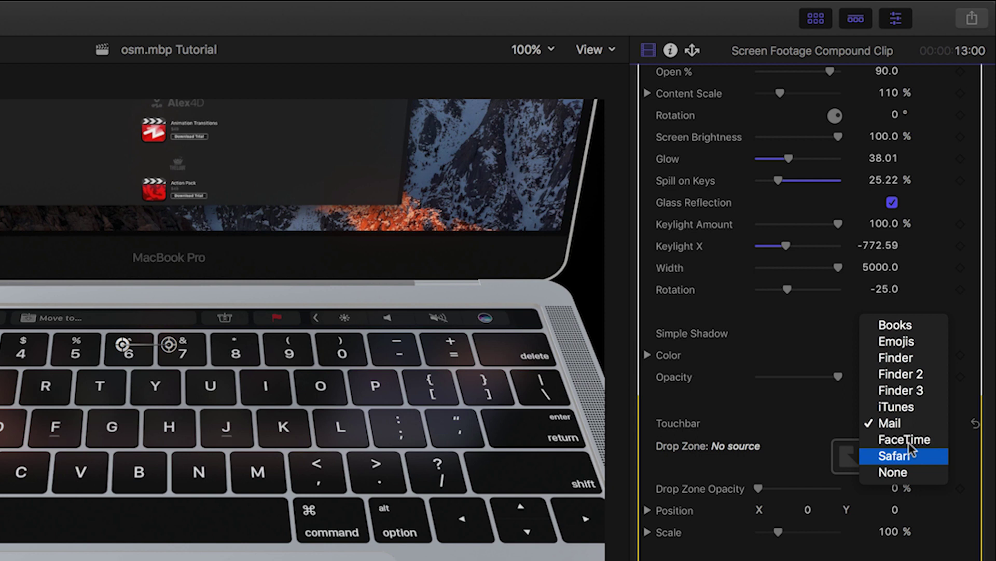
pyautogui.press('Escape')
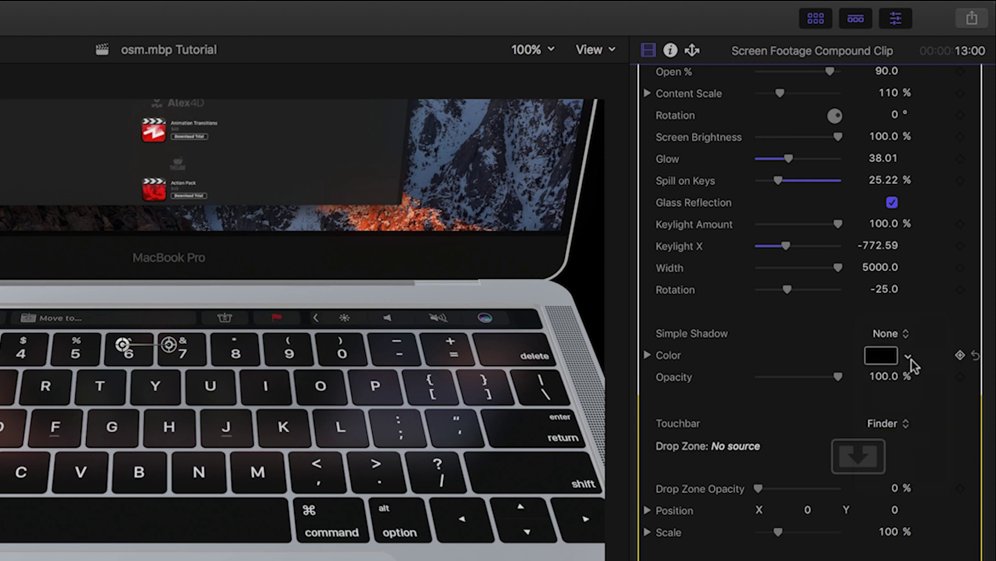
pyautogui.click(843, 470)
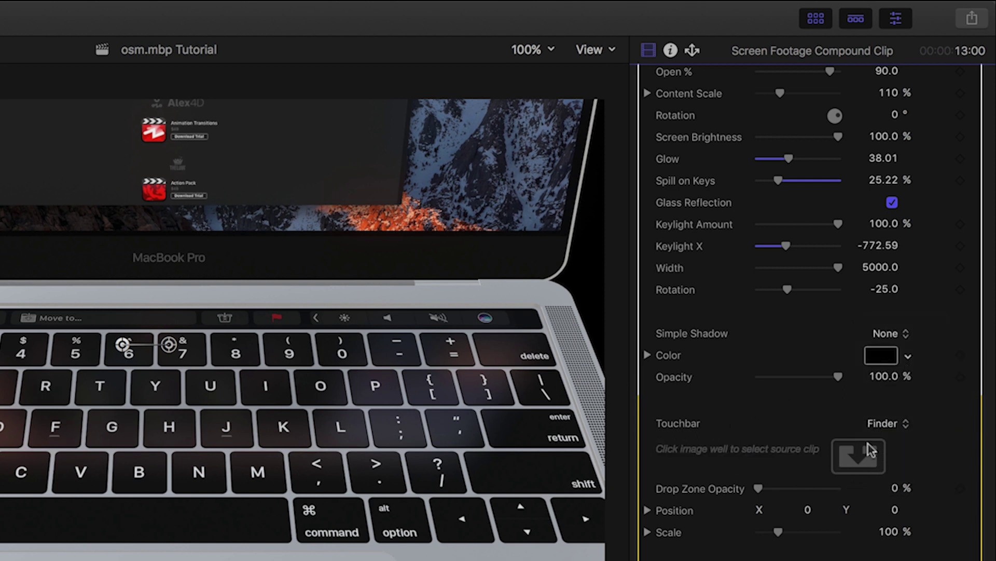
# Set Simple Shadow to Soft and Depth Blur to 20, keeping Focus on Follows Screen.
pyautogui.click(899, 337)
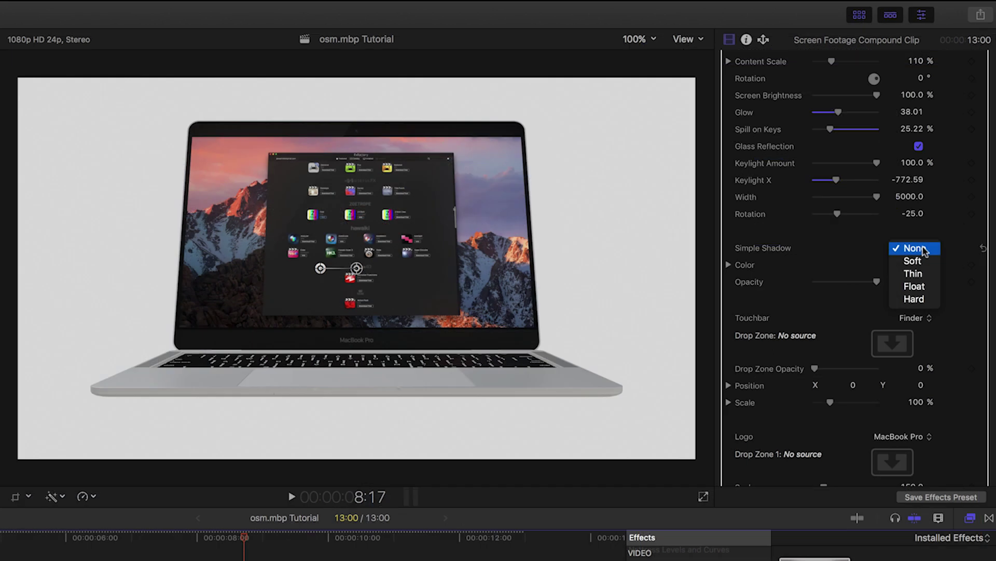
pyautogui.click(924, 261)
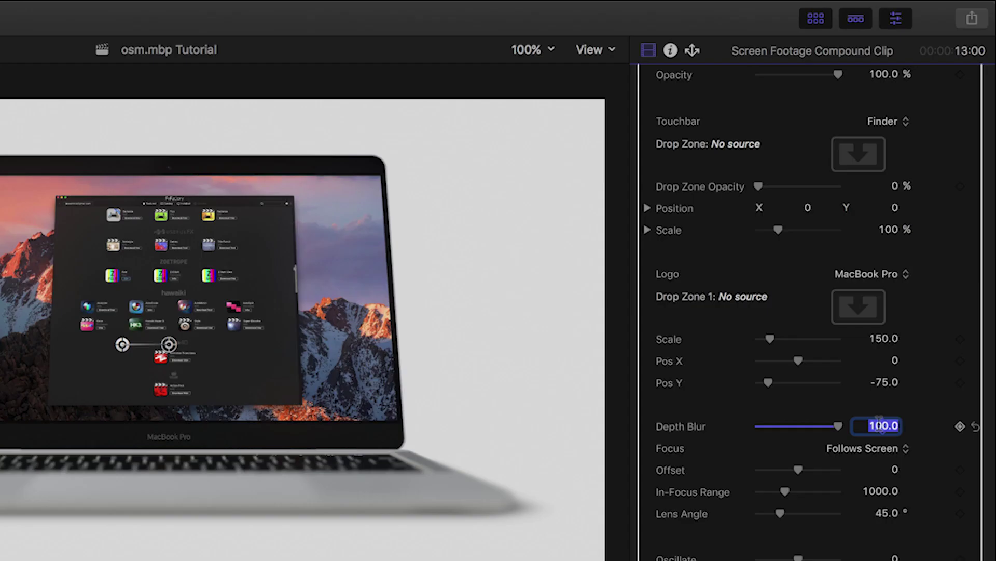
pyautogui.write('20')
pyautogui.press('Return')
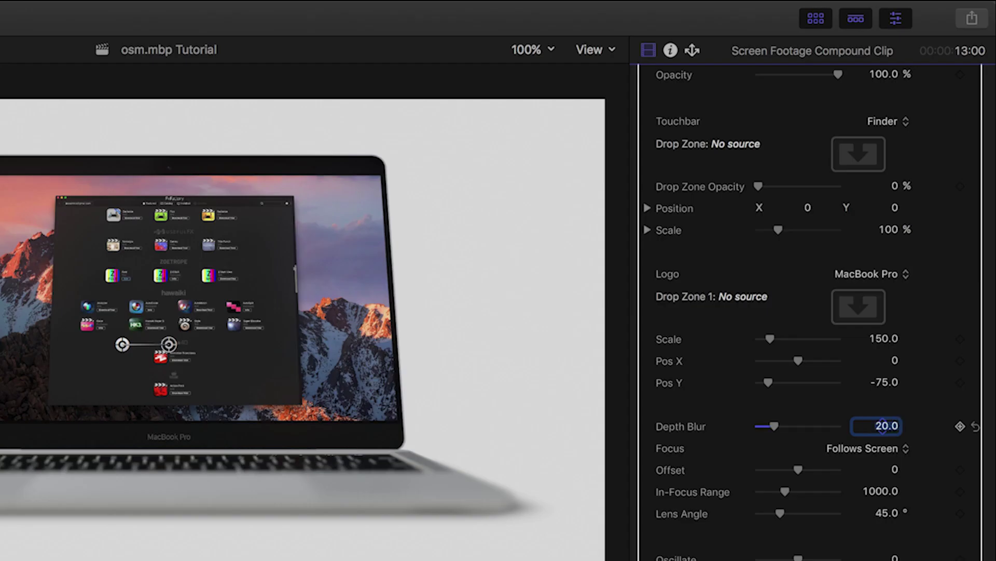
pyautogui.click(890, 452)
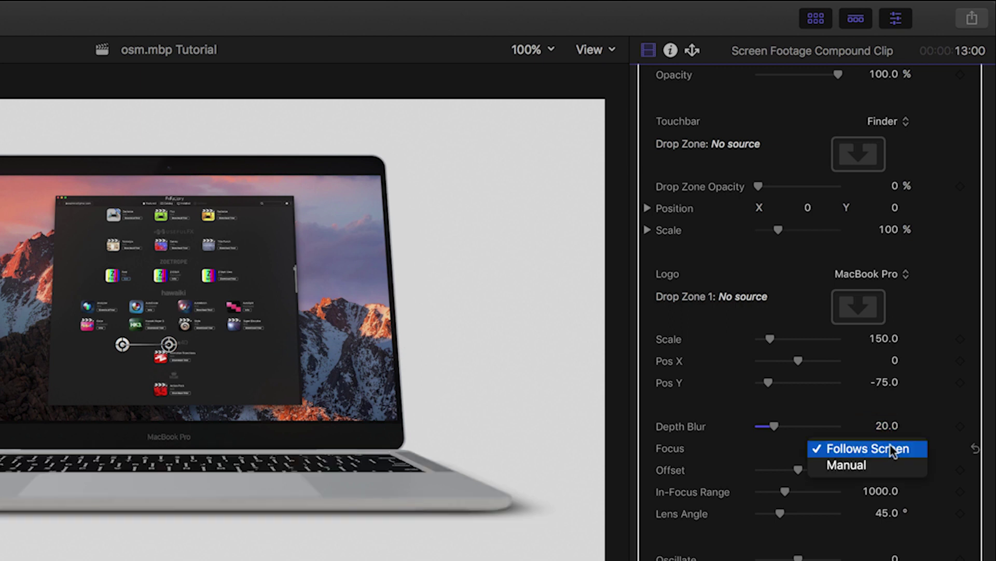
pyautogui.click(891, 447)
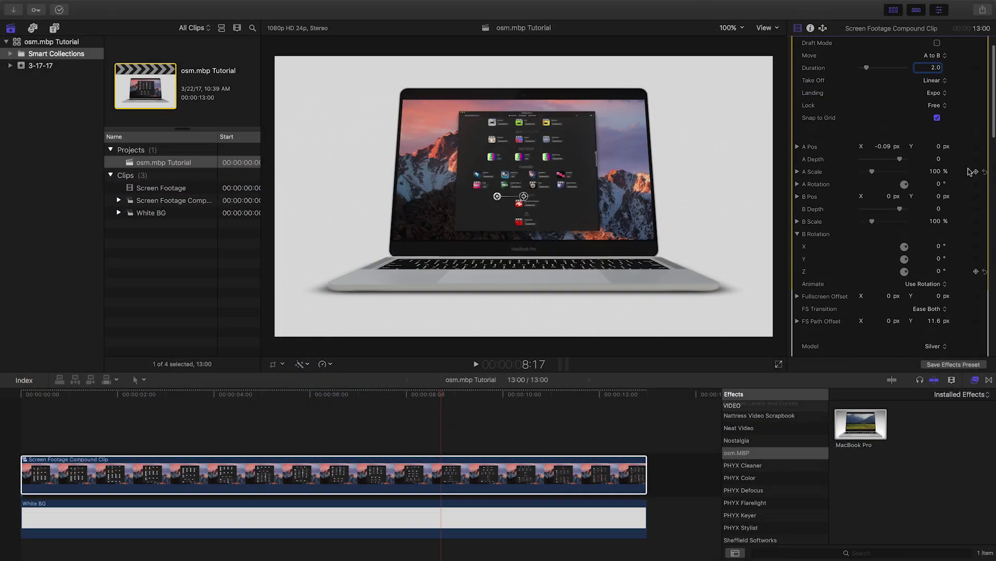
# Choose A to B from the Move pop-up, keeping Duration at 2.0.
pyautogui.scroll(2, 970, 171)
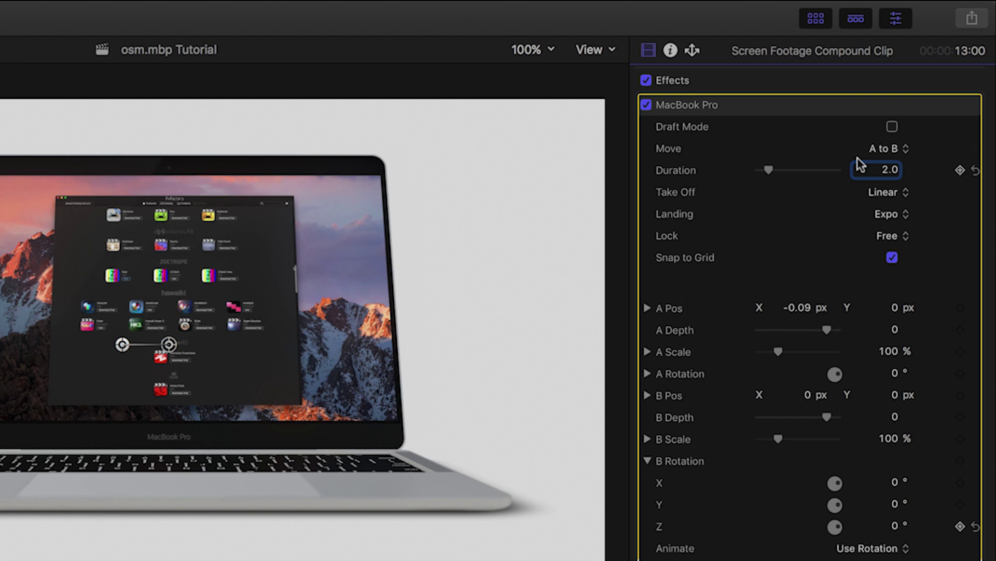
pyautogui.click(893, 149)
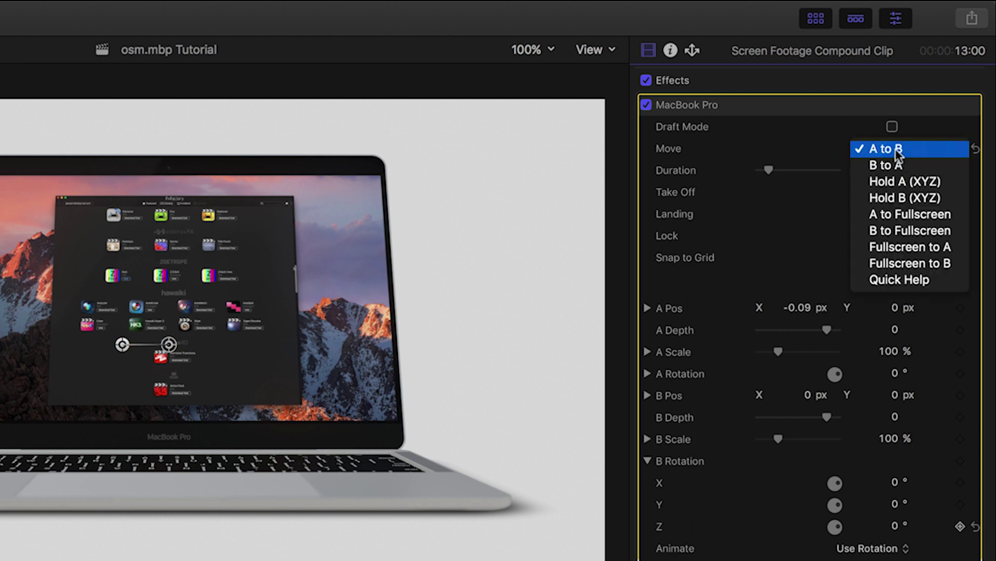
pyautogui.click(950, 151)
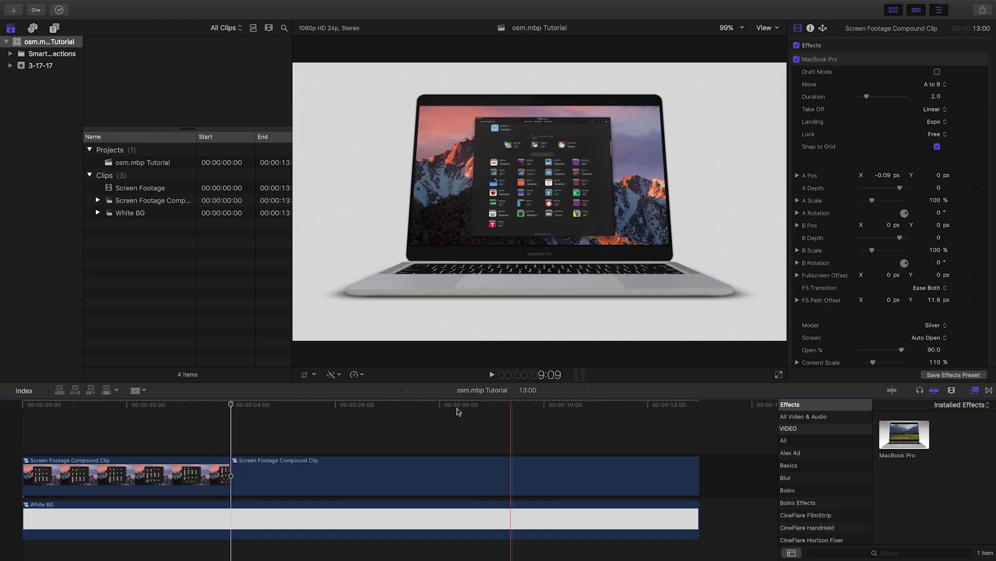
# Blade the compound clip at 8:01, then return to the Select tool.
pyautogui.click(445, 411)
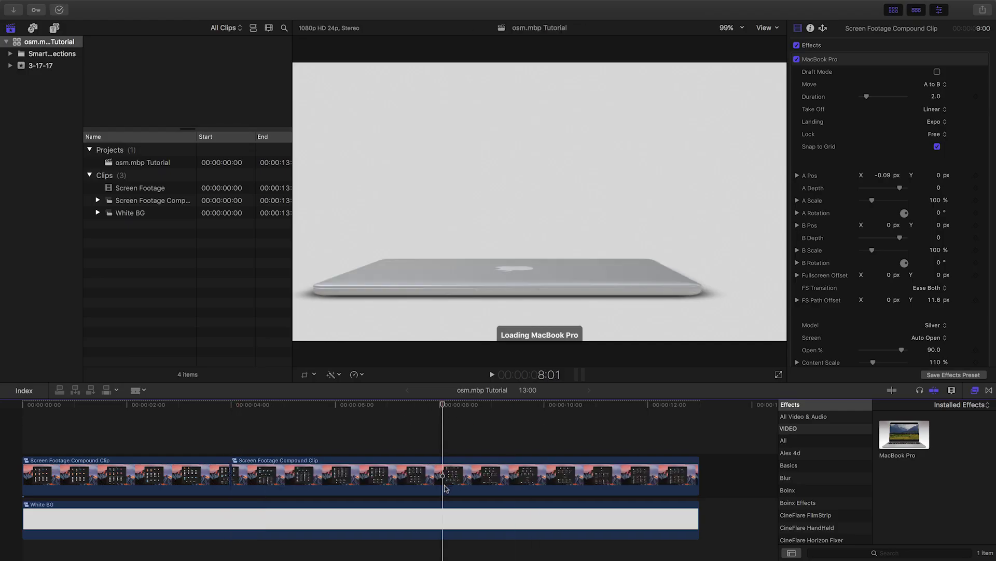
pyautogui.press('super+b')
pyautogui.press('a')
# Set the first clip piece's A Pos X to 0.
pyautogui.click(146, 407)
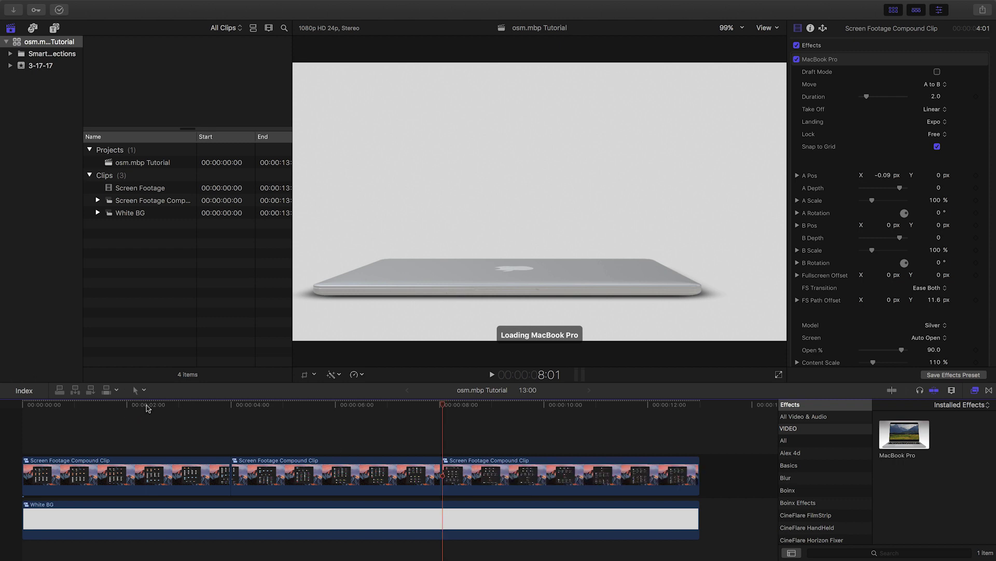
pyautogui.click(154, 480)
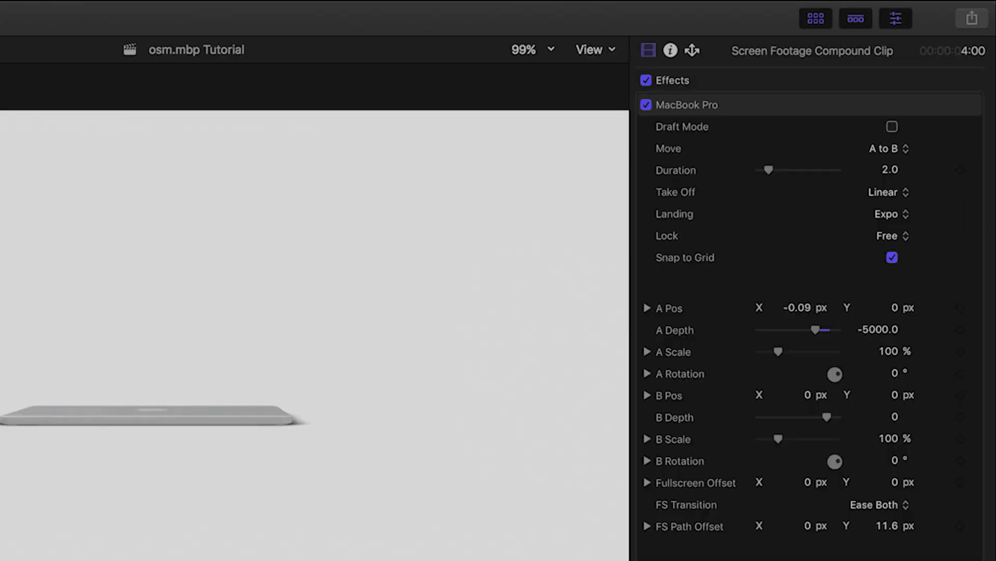
pyautogui.click(887, 174)
pyautogui.write('0')
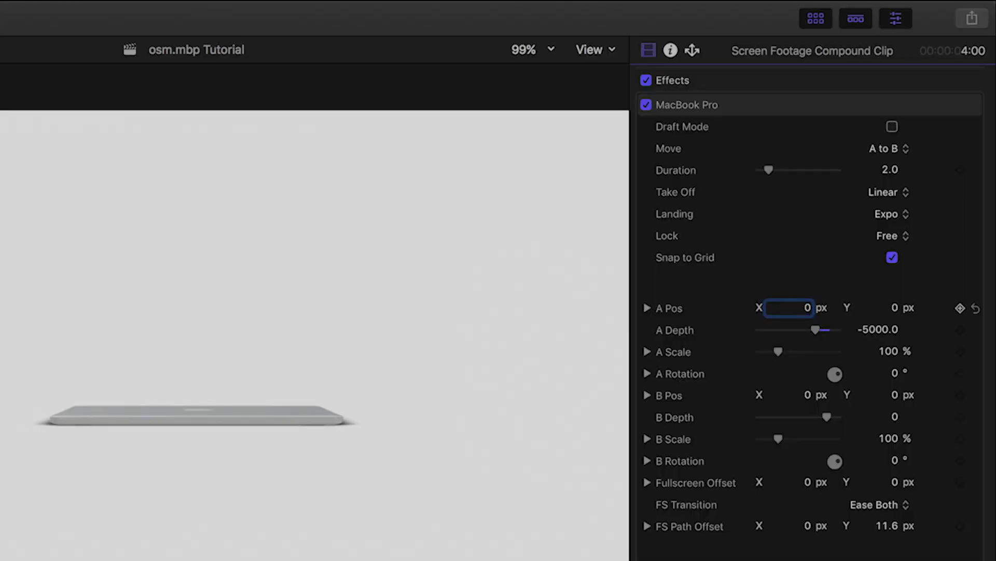
pyautogui.press('Return')
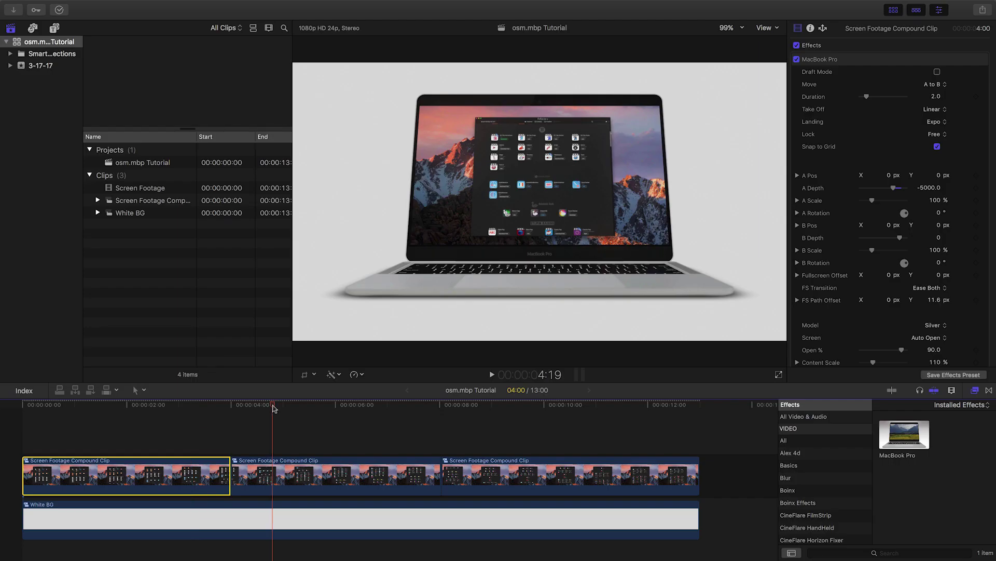
# On the middle clip piece, set A Pos X 0 and A Depth 250.0, showing A Rotation values.
pyautogui.click(296, 471)
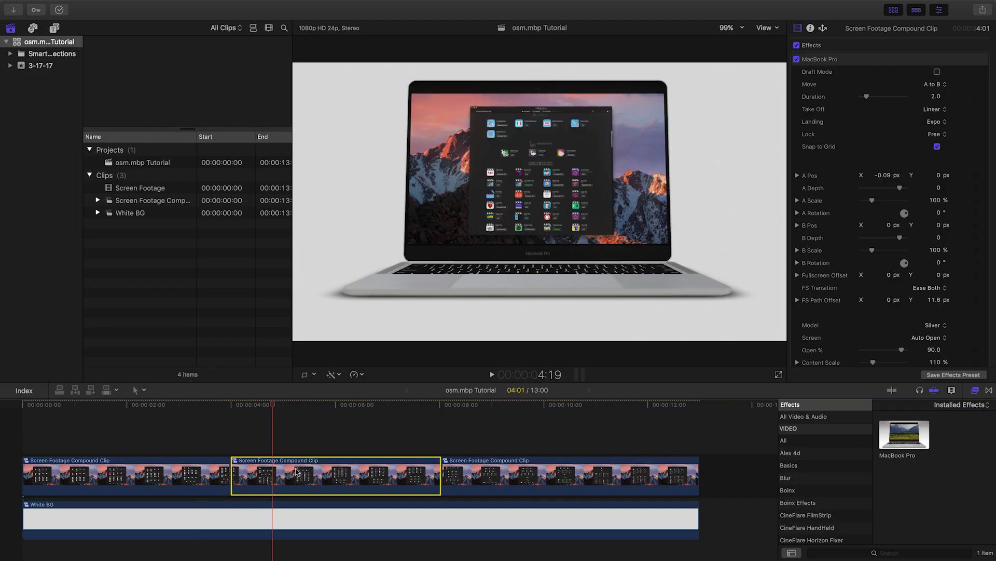
pyautogui.click(885, 175)
pyautogui.write('0')
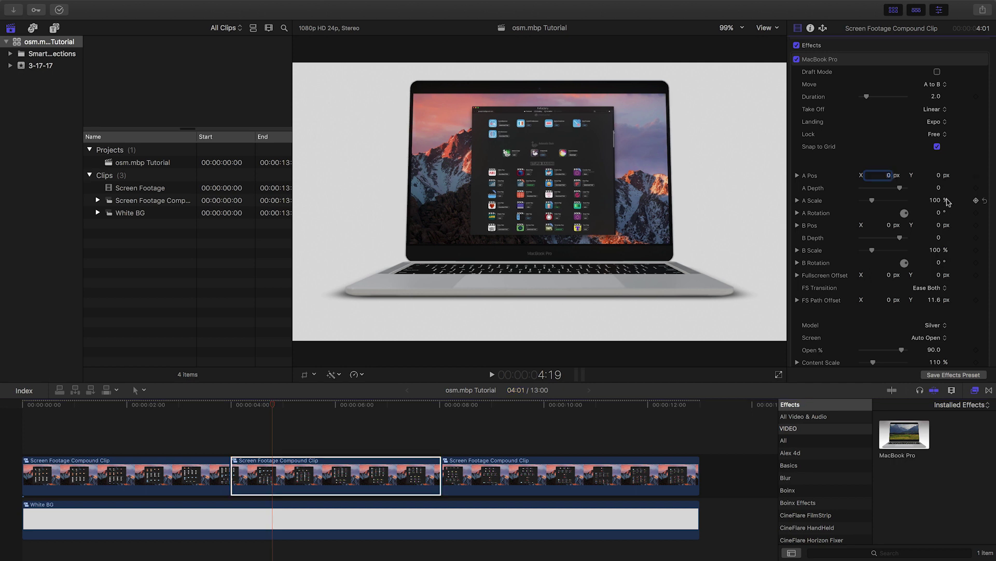
pyautogui.click(934, 188)
pyautogui.write('250.0')
pyautogui.click(798, 213)
# Set the middle piece's Move to B to A with an Ease take-off, keeping Auto Open.
pyautogui.click(934, 84)
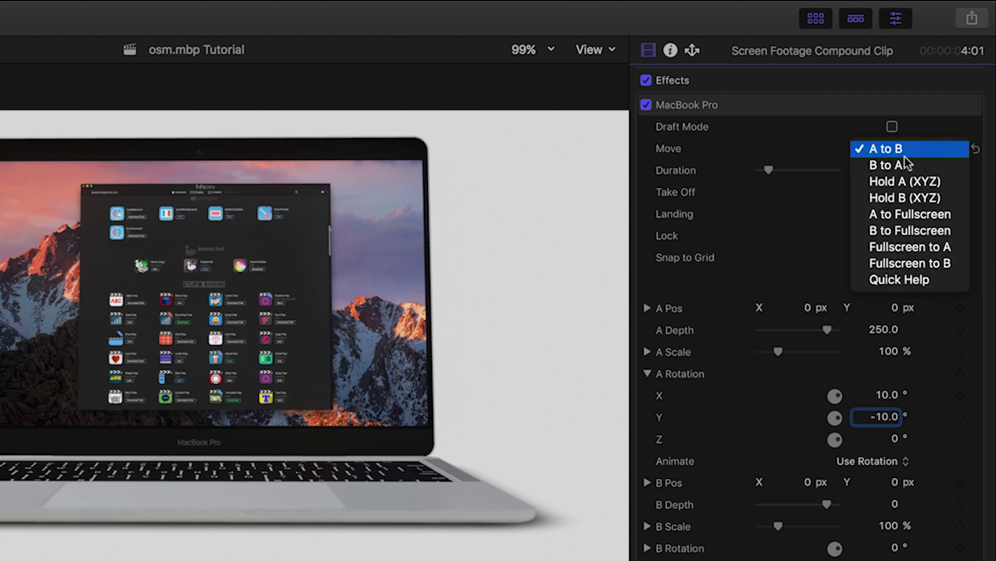
pyautogui.click(907, 164)
pyautogui.click(891, 192)
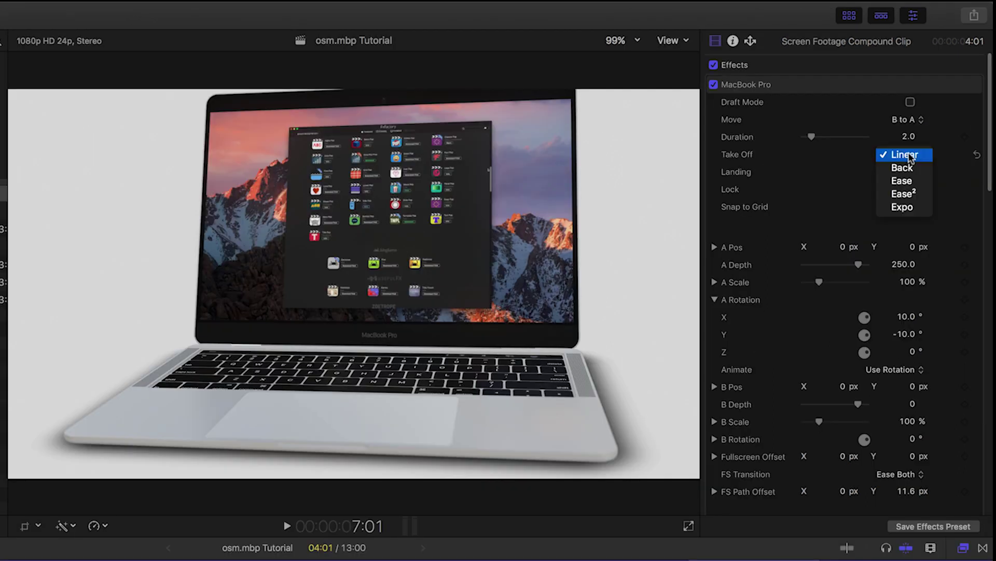
pyautogui.click(912, 181)
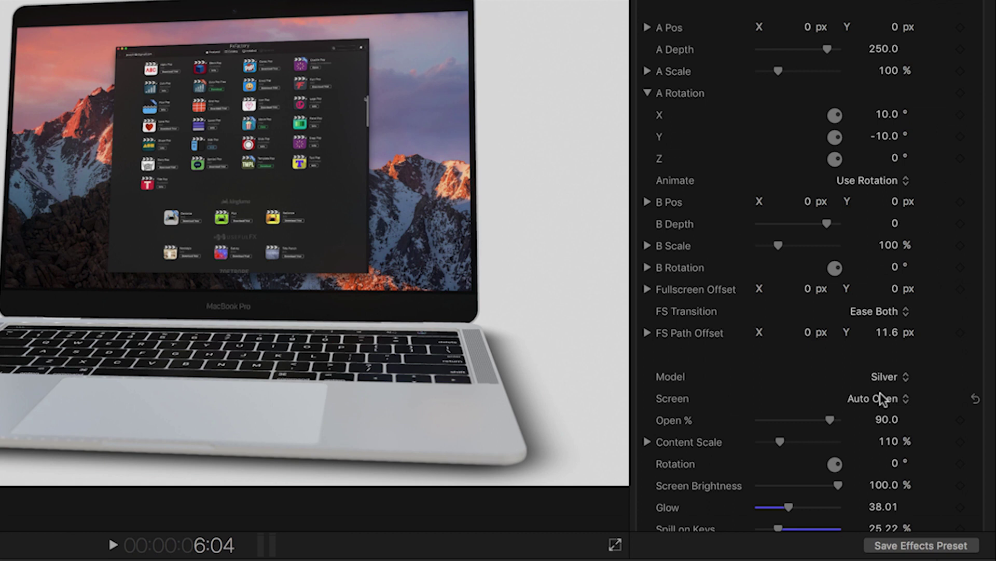
pyautogui.click(885, 396)
pyautogui.press('Escape')
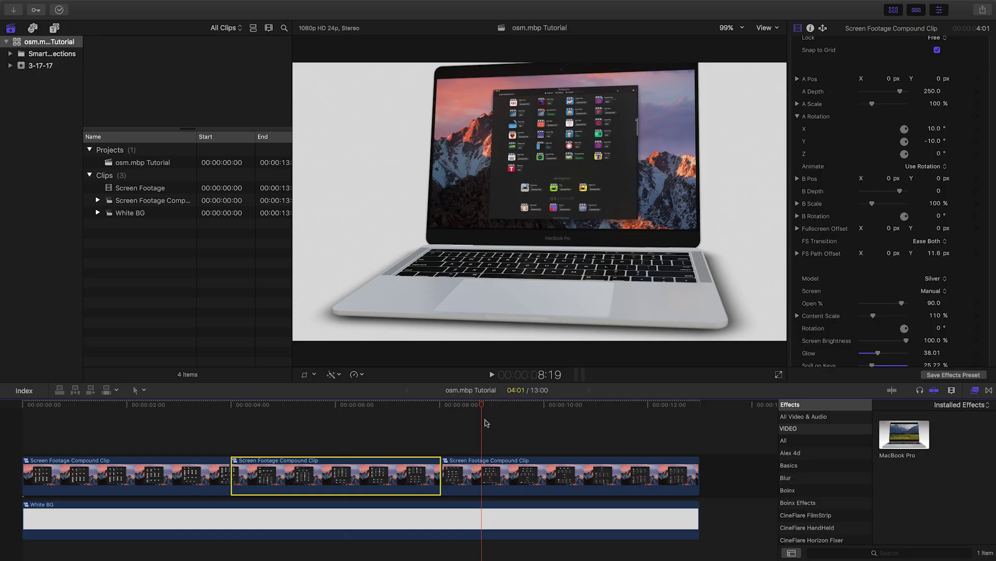
pyautogui.click(494, 471)
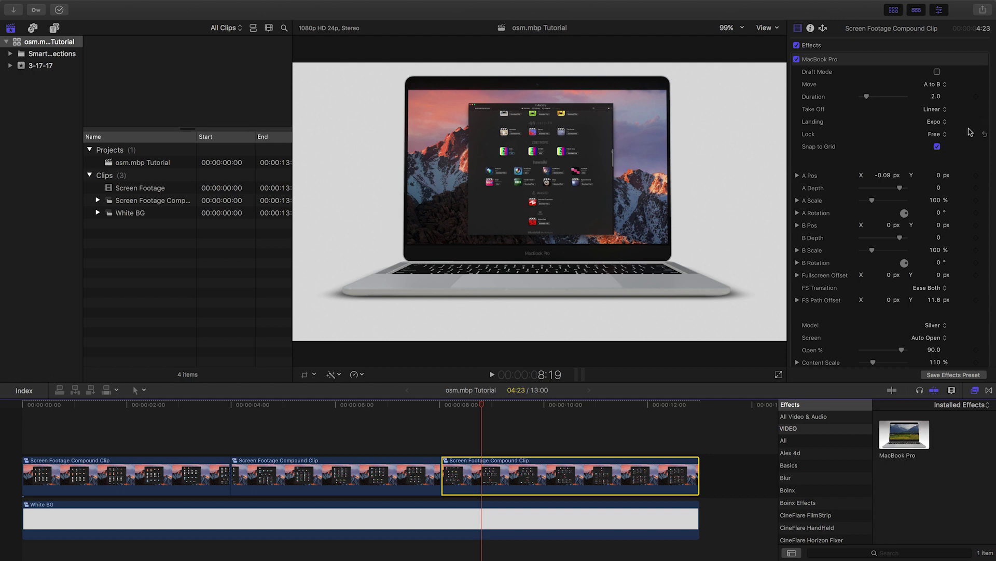
# Set the third piece's Move to A to Fullscreen, keeping the screen on Auto Open.
pyautogui.scroll(-1, 970, 133)
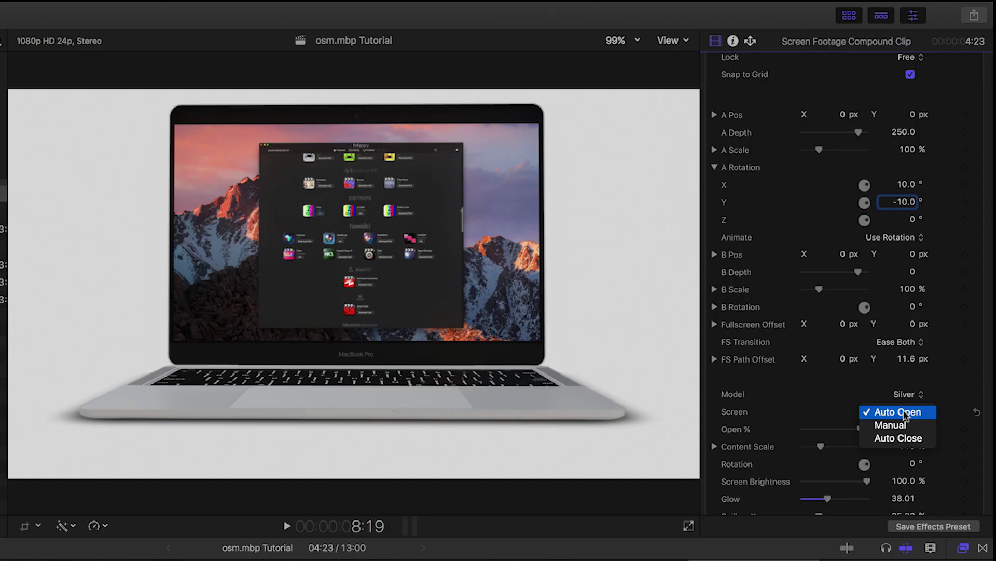
pyautogui.press('Escape')
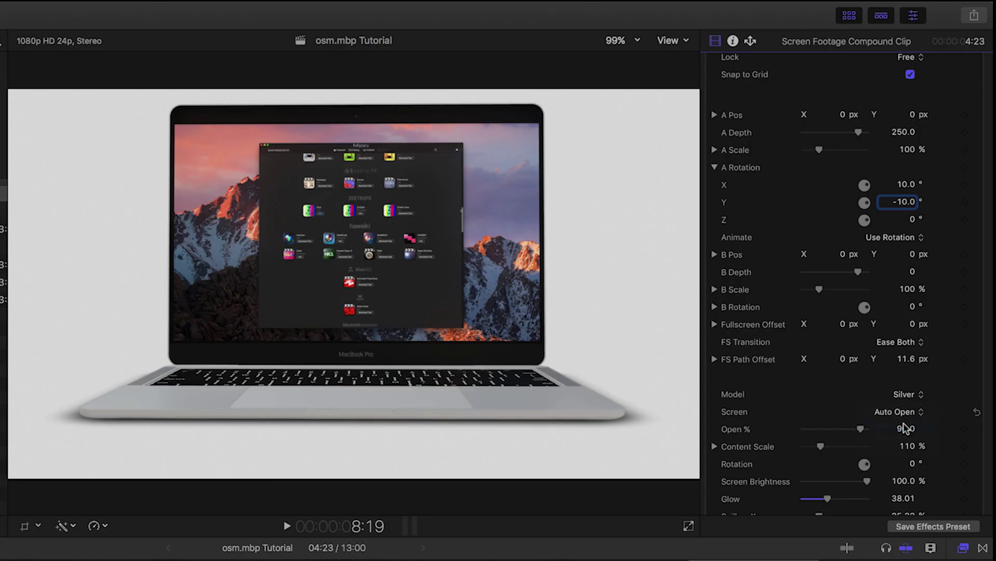
pyautogui.scroll(5, 911, 358)
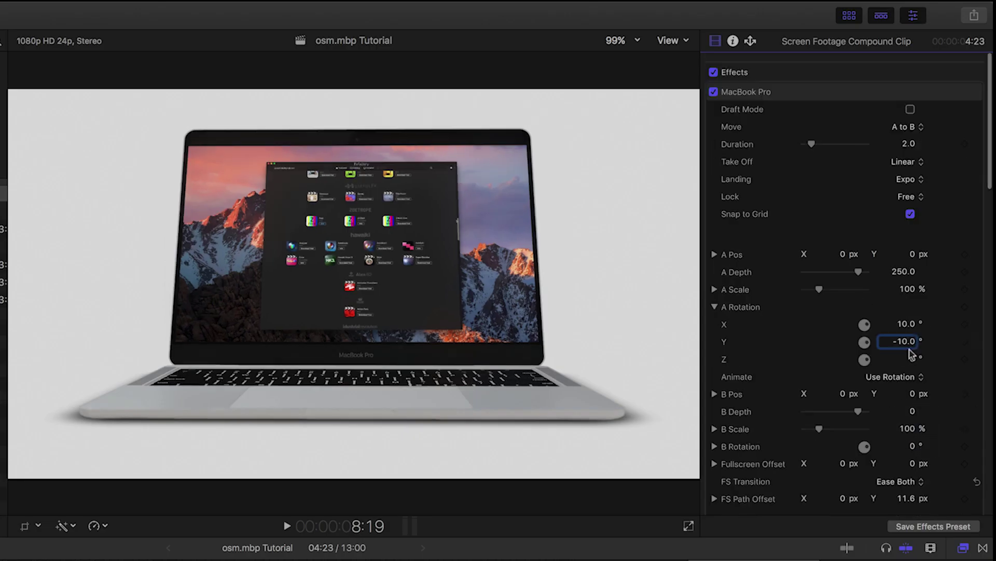
pyautogui.click(922, 119)
pyautogui.click(965, 173)
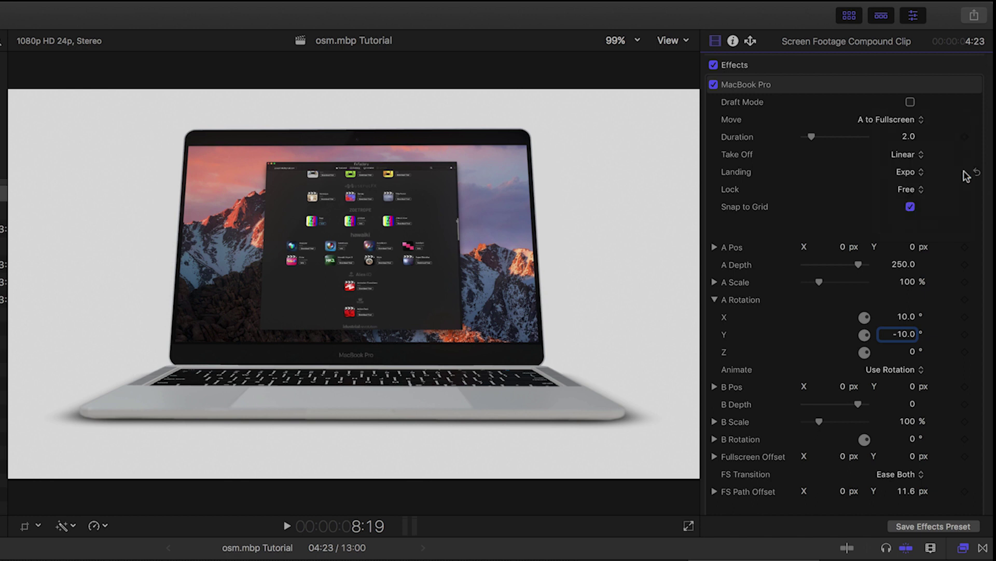
# Set the move Duration to 3.0 and choose Quick Help from the Move pop-up.
pyautogui.click(908, 136)
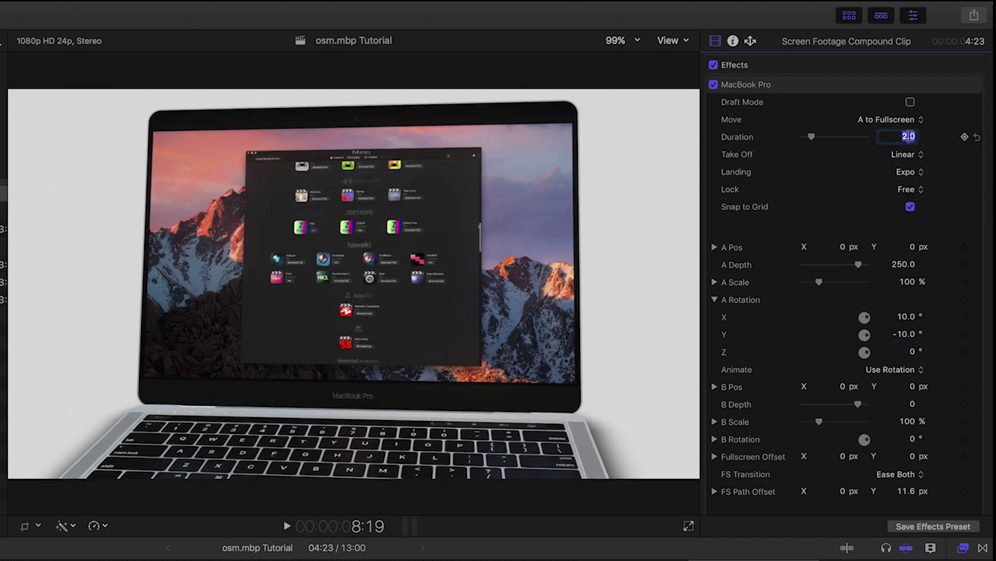
pyautogui.write('3')
pyautogui.press('Return')
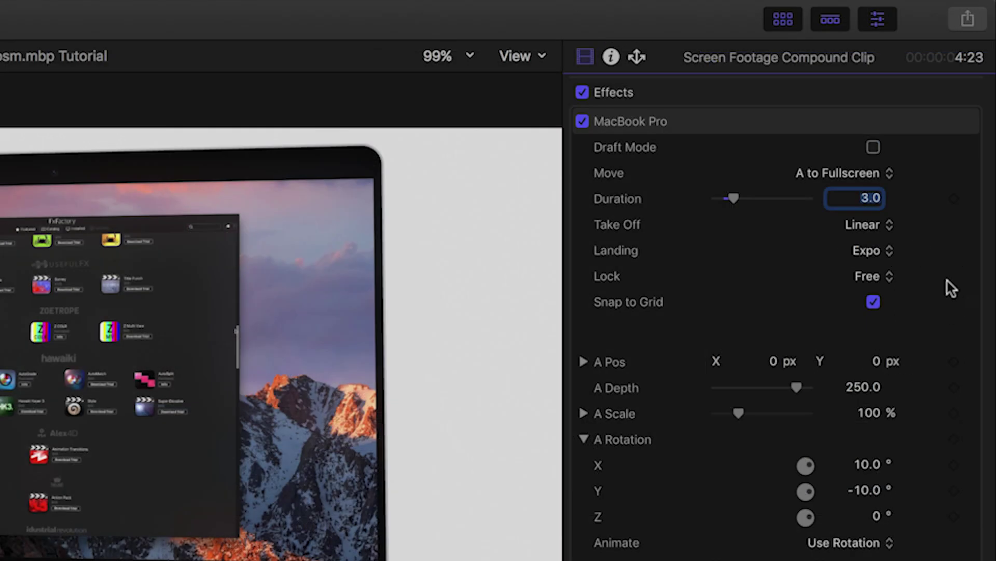
pyautogui.click(858, 172)
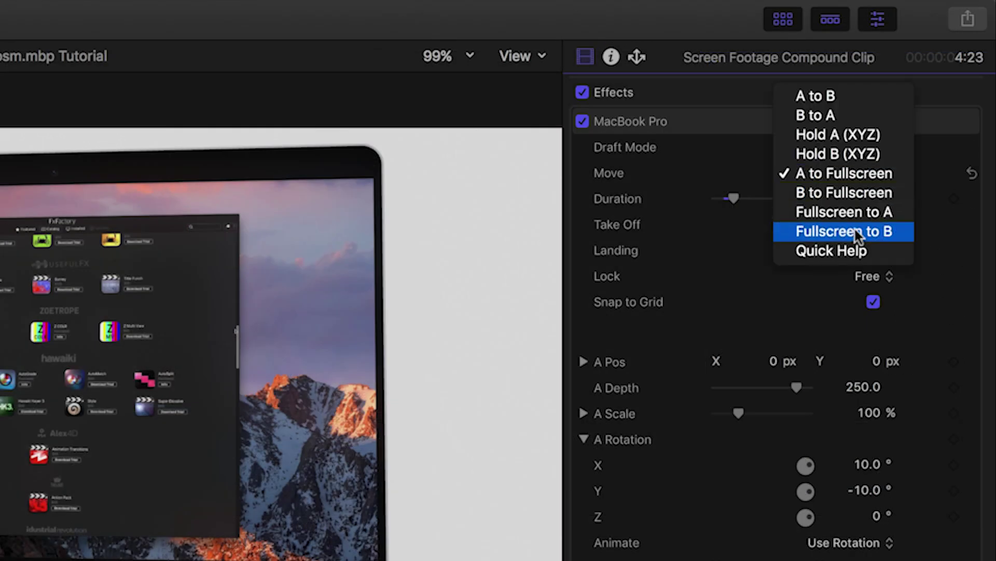
pyautogui.click(856, 250)
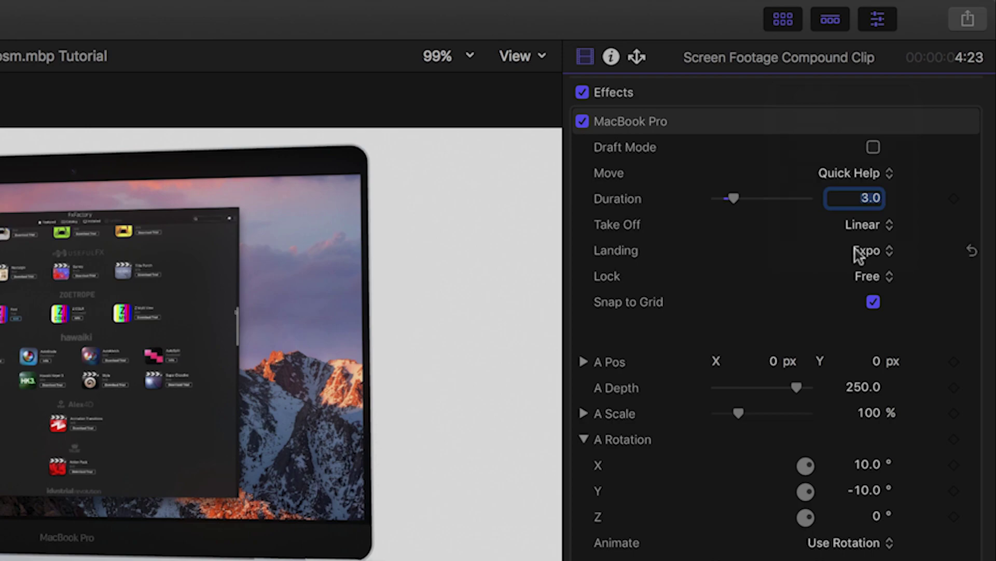